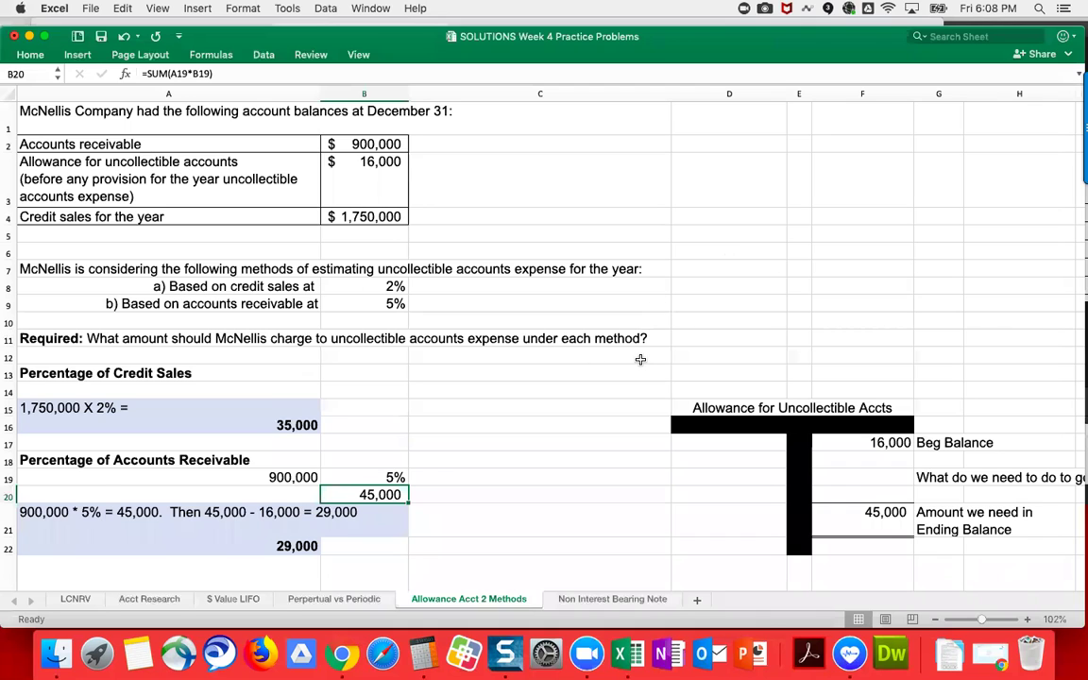
# Step: Review the given figures: 900,000 receivables, 16,000 allowance, 1,750,000 credit sales, 2% and 5% rates
pyautogui.scroll(1, 630, 360)
pyautogui.click(338, 143)
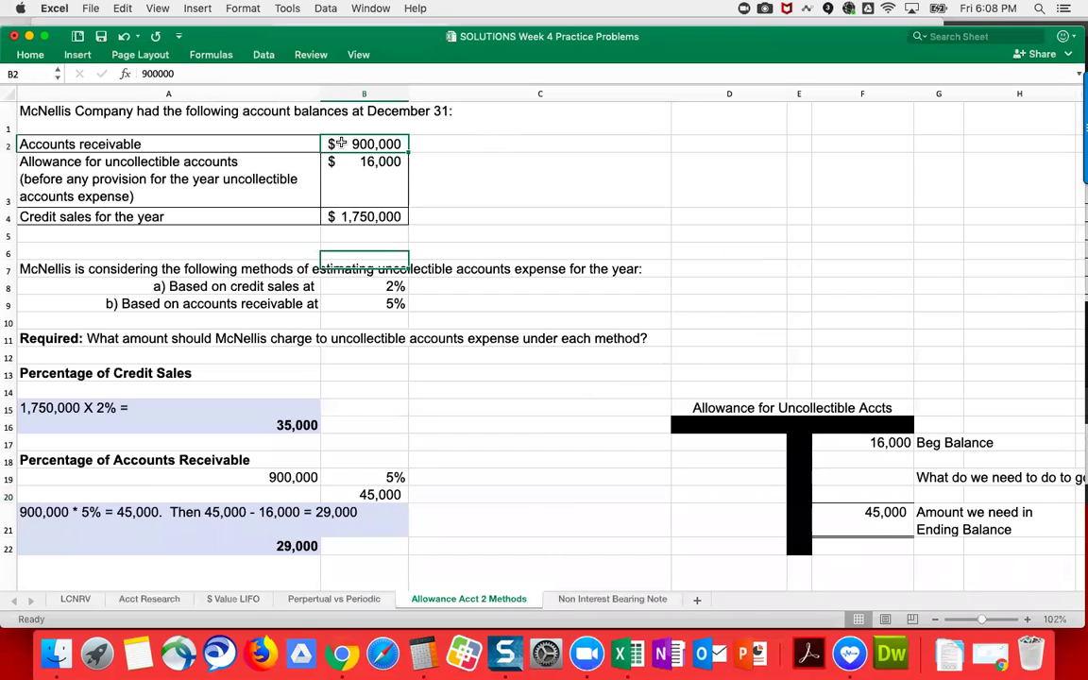
pyautogui.press('Down')
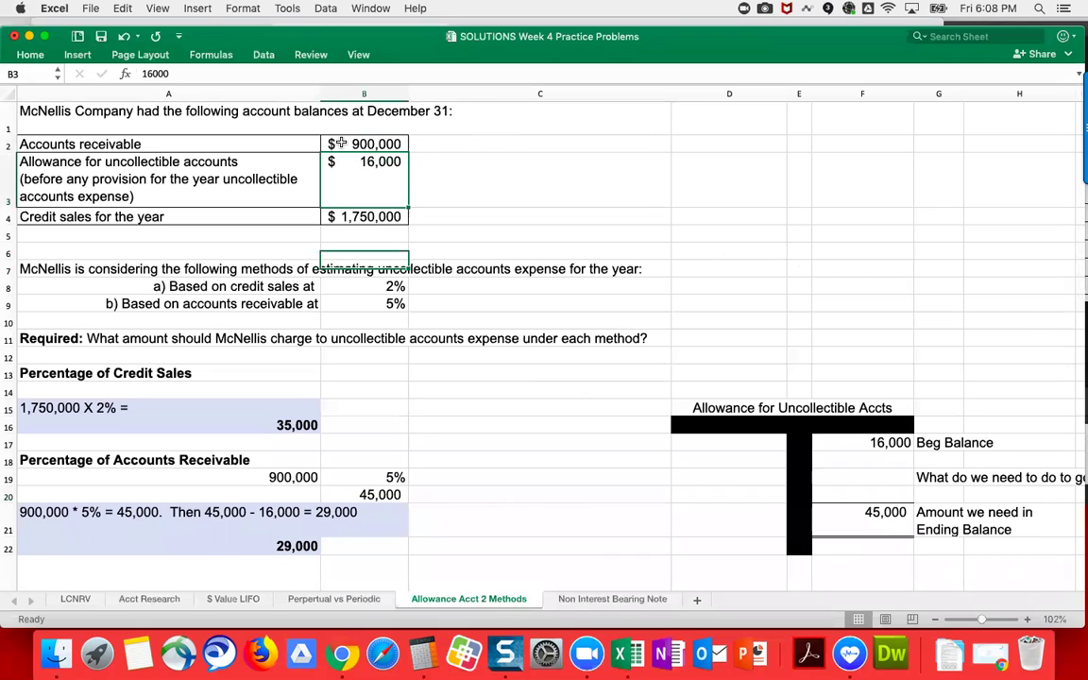
pyautogui.press('Down')
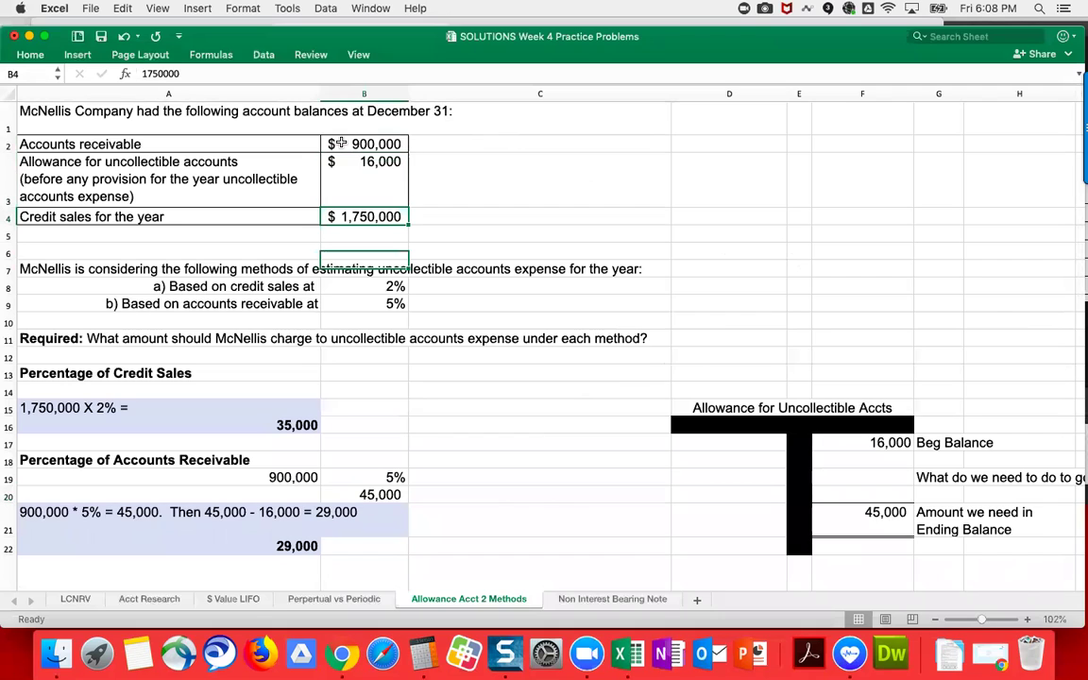
pyautogui.press('Down')
pyautogui.press('Down')
pyautogui.press('Down')
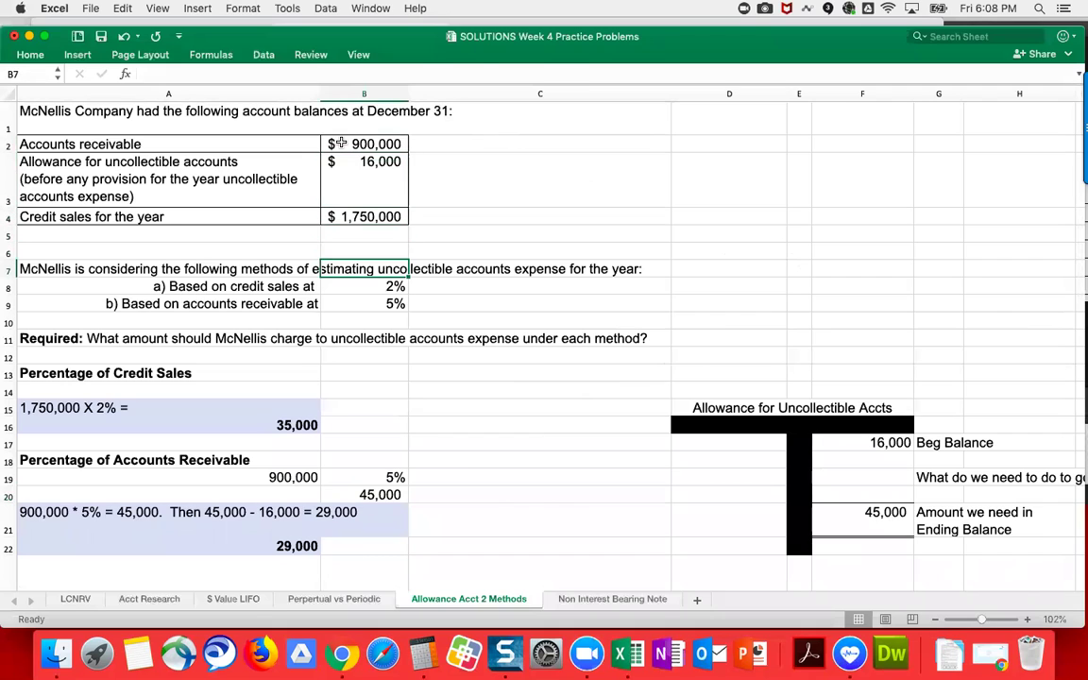
pyautogui.press('Left')
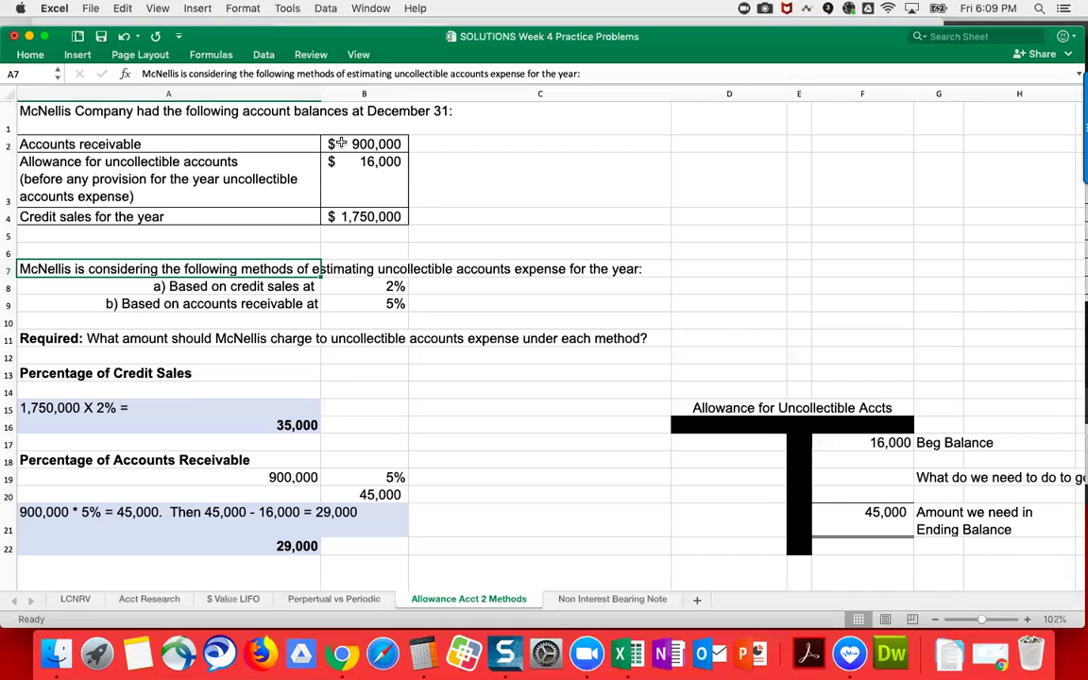
pyautogui.press('Down')
pyautogui.press('Right')
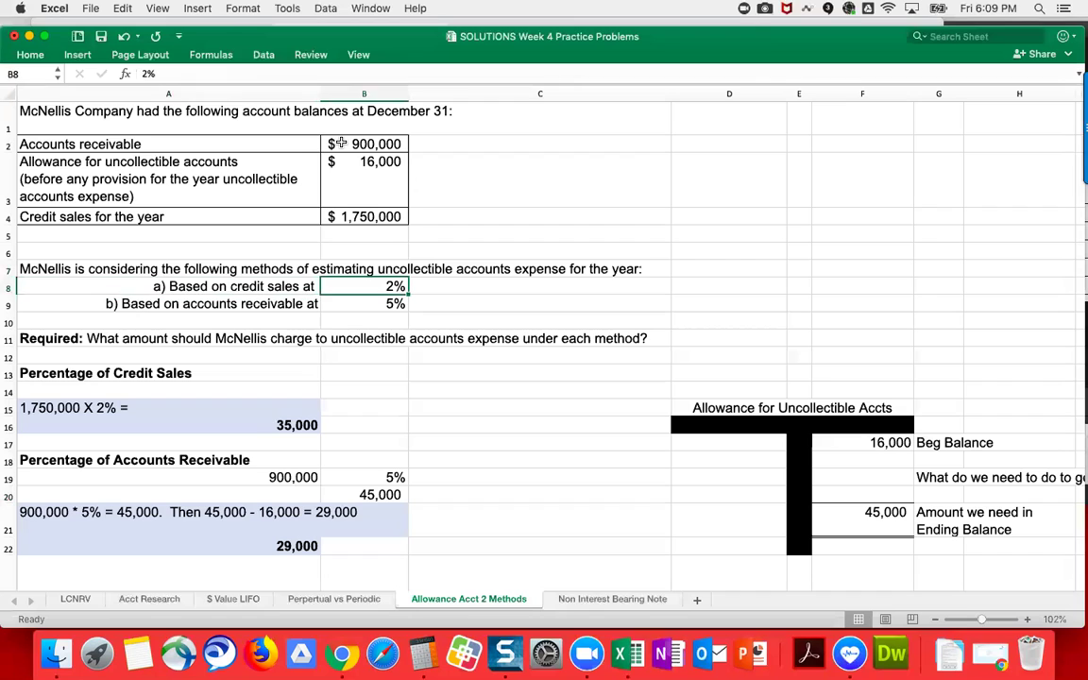
pyautogui.press('Left')
pyautogui.press('Down')
pyautogui.press('Right')
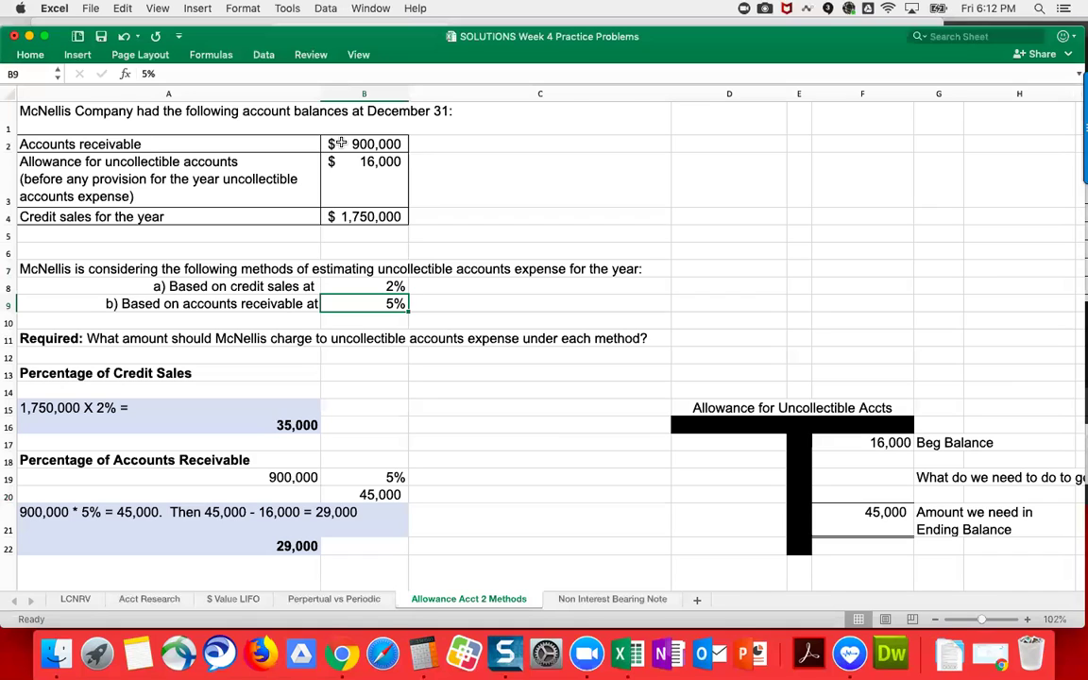
# Step: Walk through 2% of 1,750,000 credit sales giving 35,000, then 5% of 900,000 receivables
pyautogui.click(368, 285)
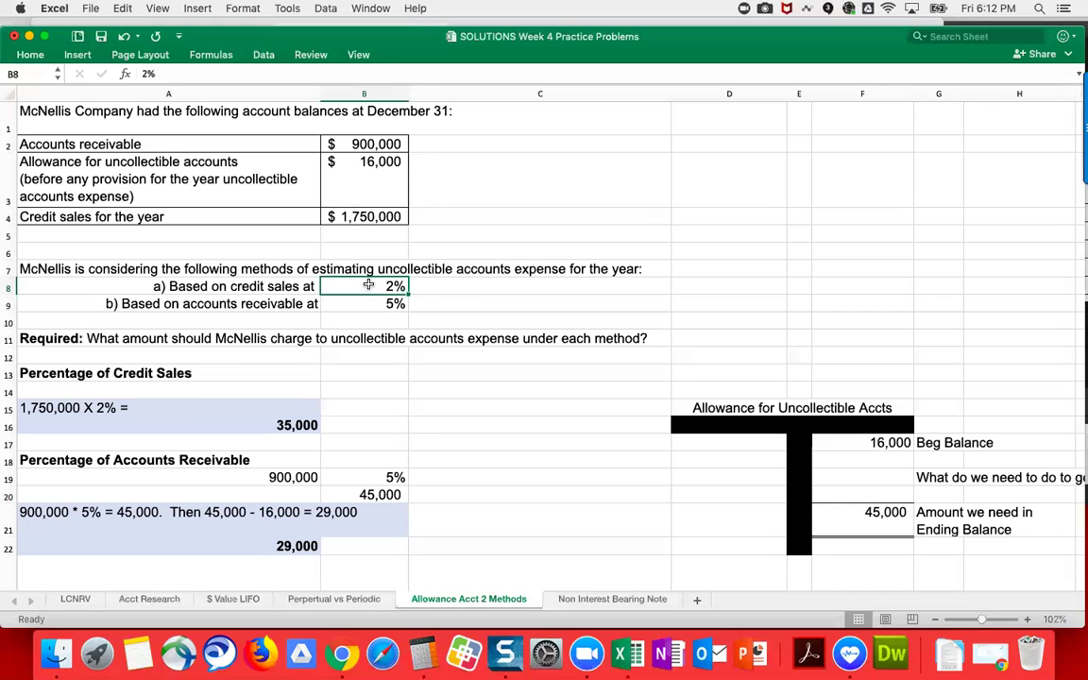
pyautogui.click(335, 216)
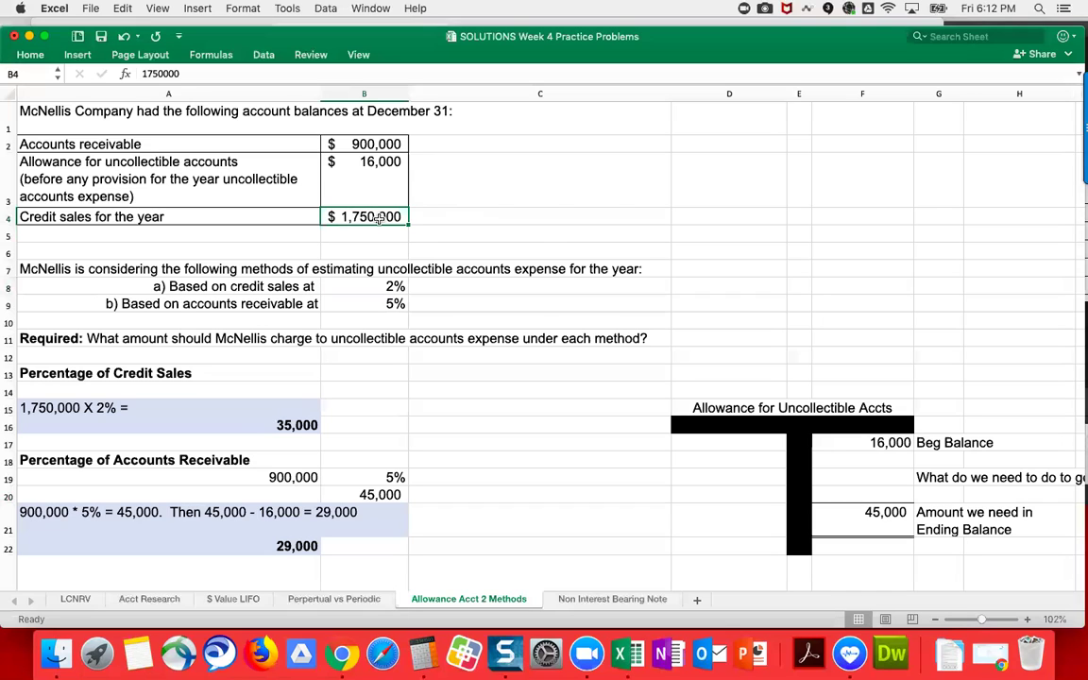
pyautogui.click(266, 425)
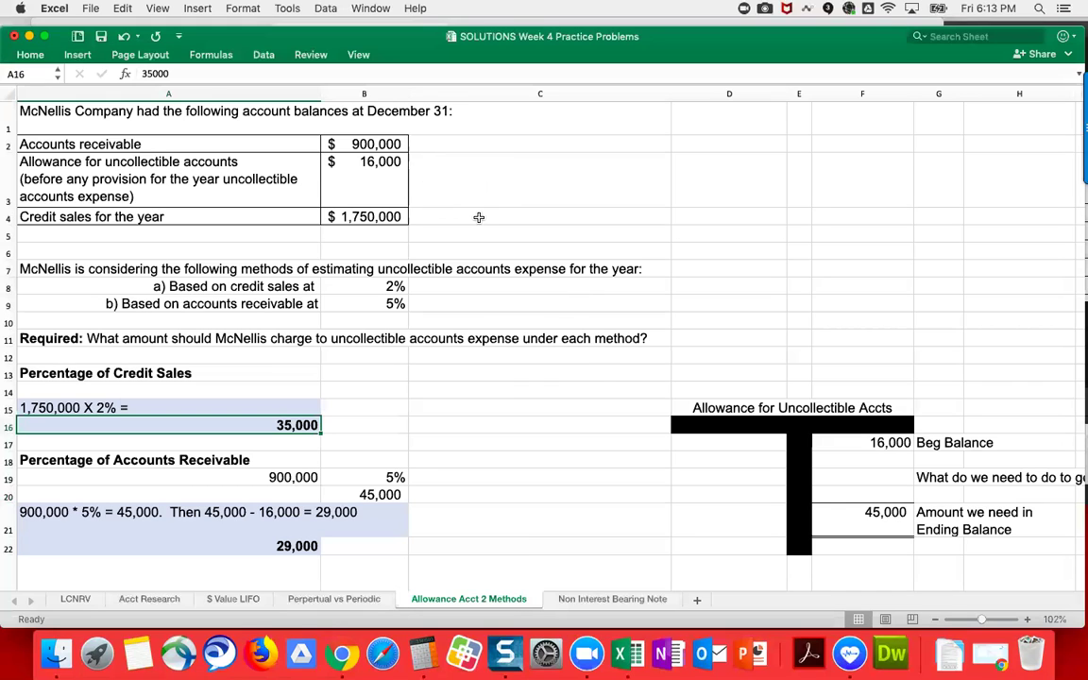
pyautogui.click(326, 140)
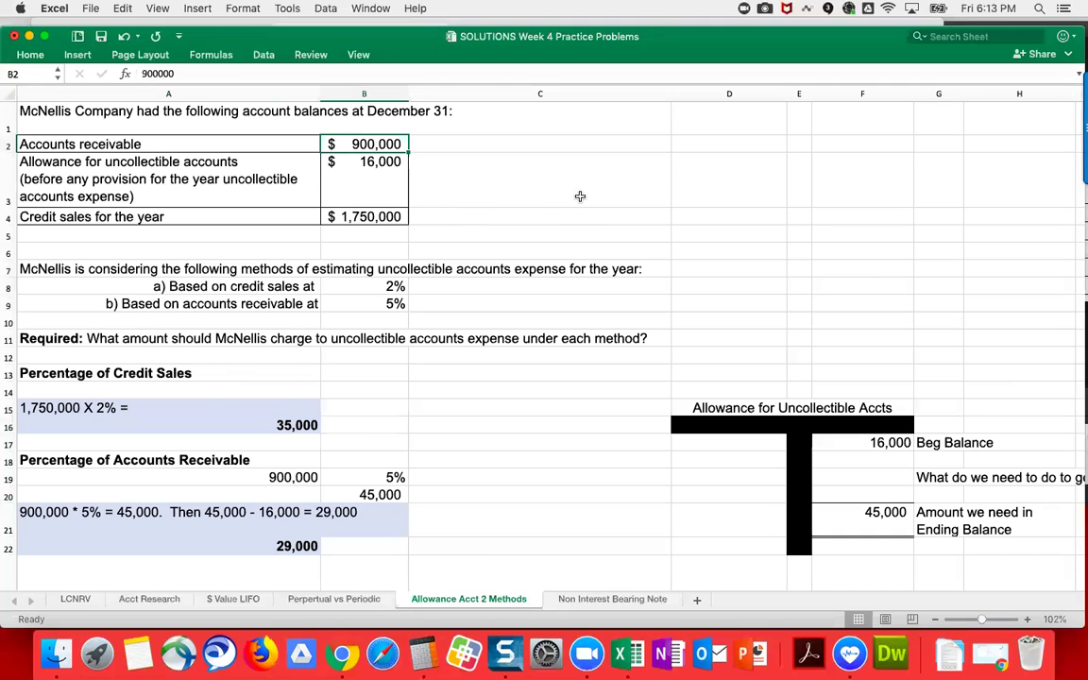
pyautogui.click(366, 302)
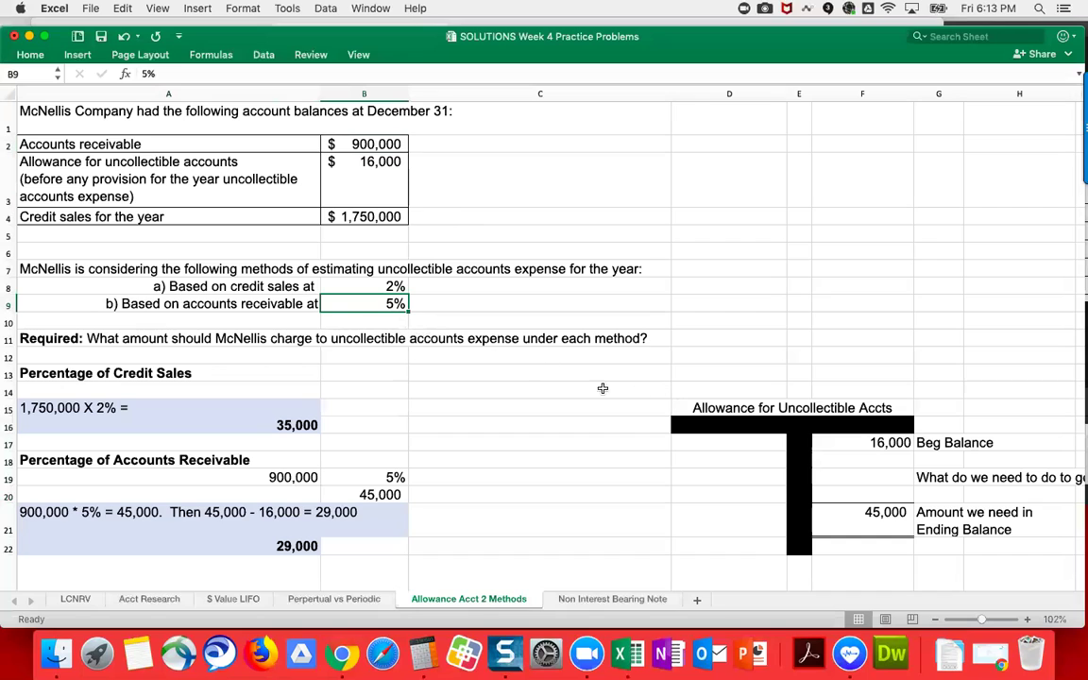
# Step: Beside the 5% rate, enter the note 'of credit is the Desired Ending Balance in the Allowance'
pyautogui.click(439, 300)
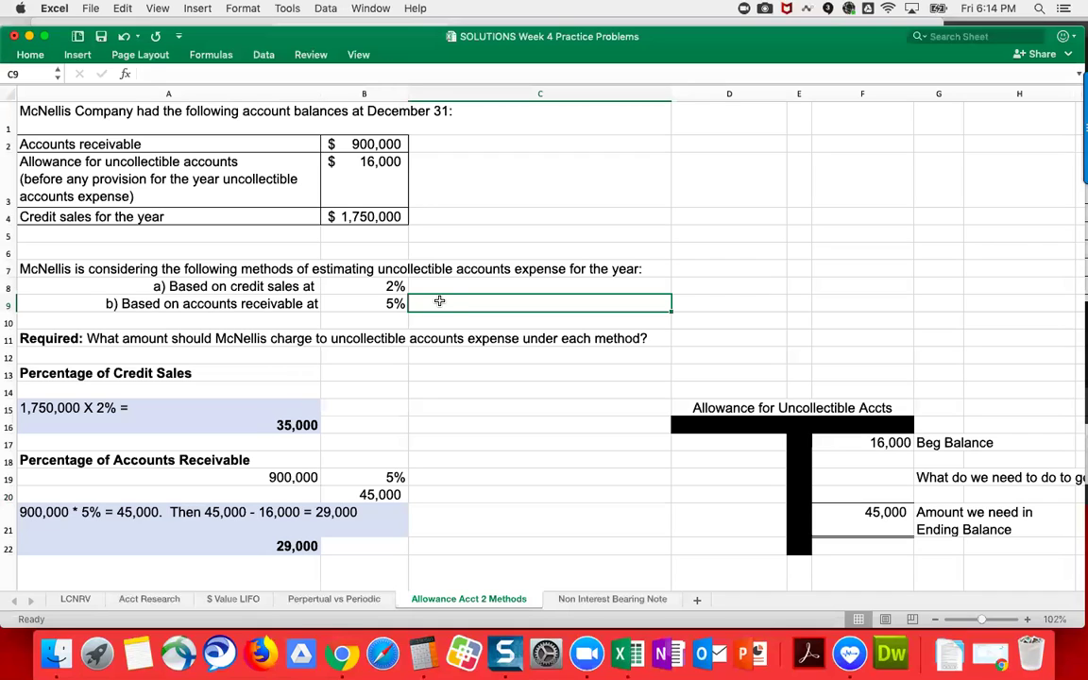
pyautogui.write('of cr')
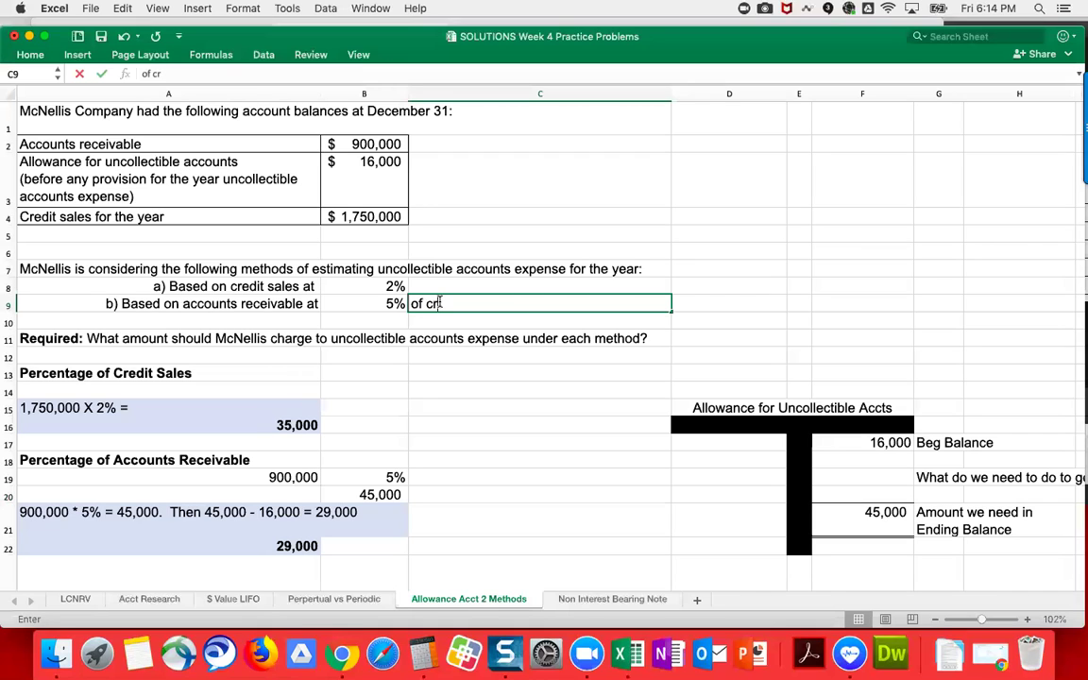
pyautogui.write('edit is t')
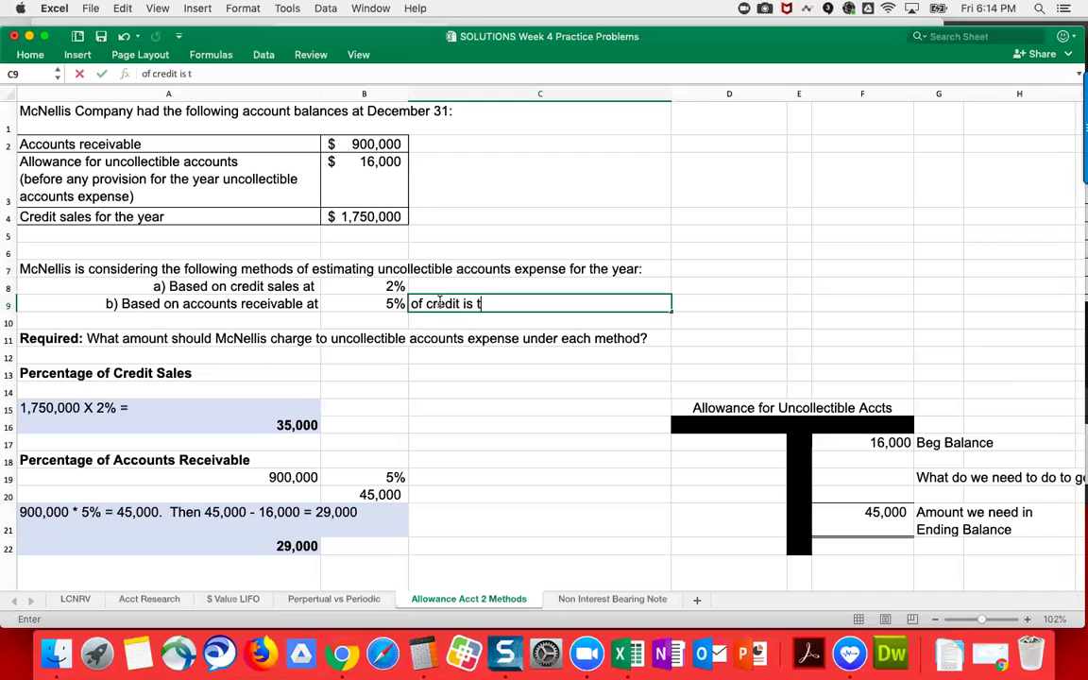
pyautogui.write('he Desired E')
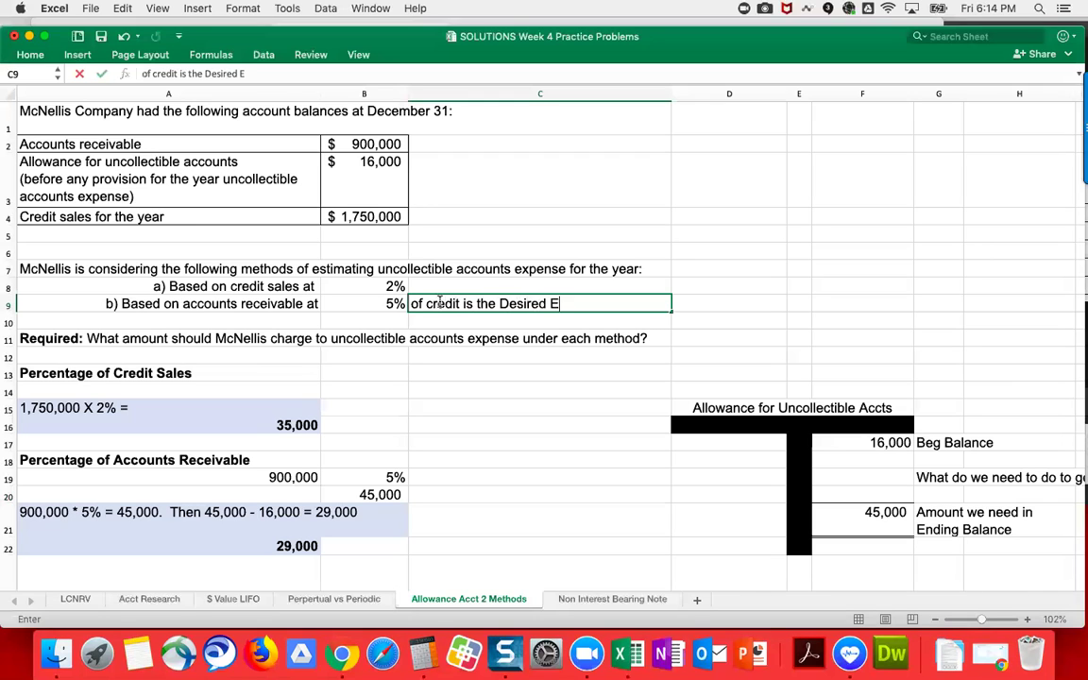
pyautogui.write('nding Balance ')
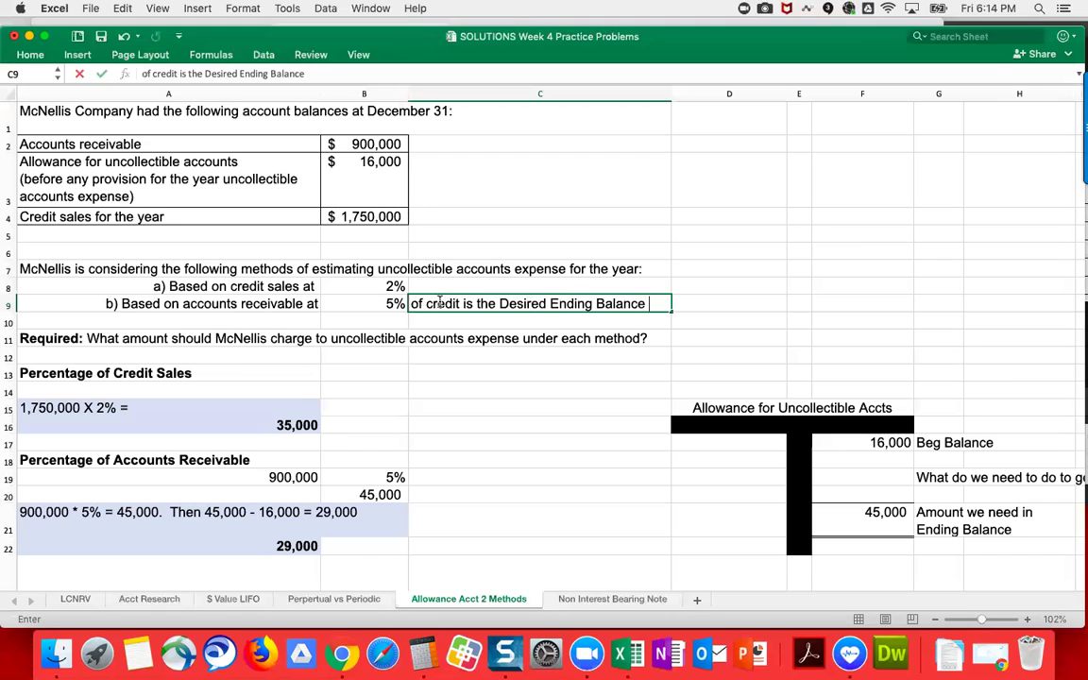
pyautogui.write('in the Allowance')
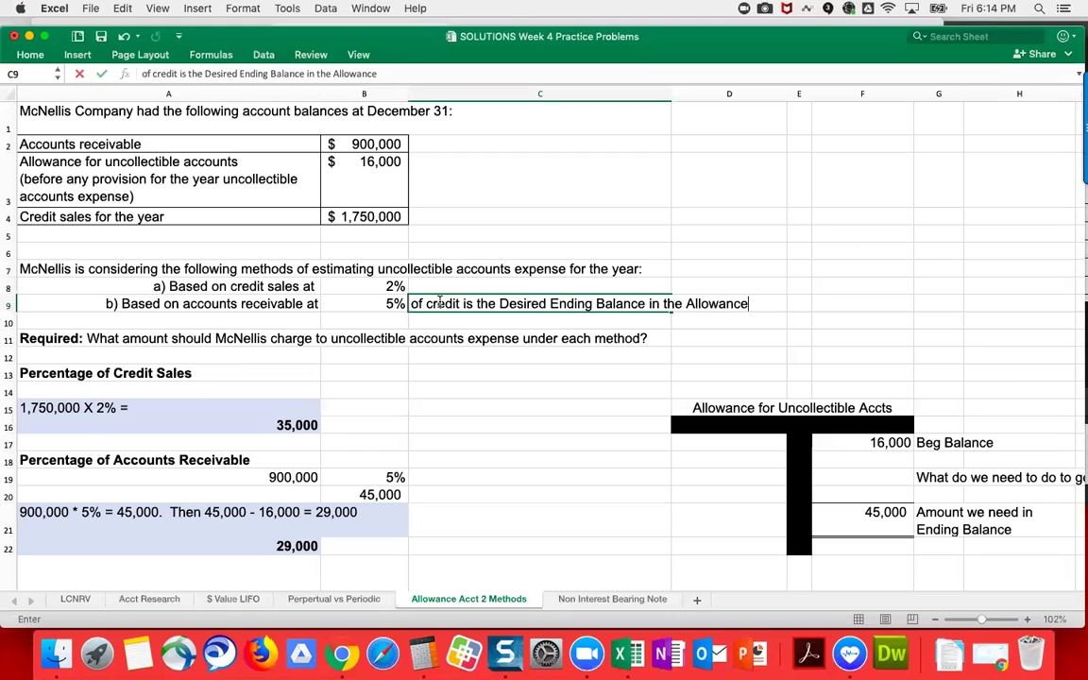
pyautogui.press('Return')
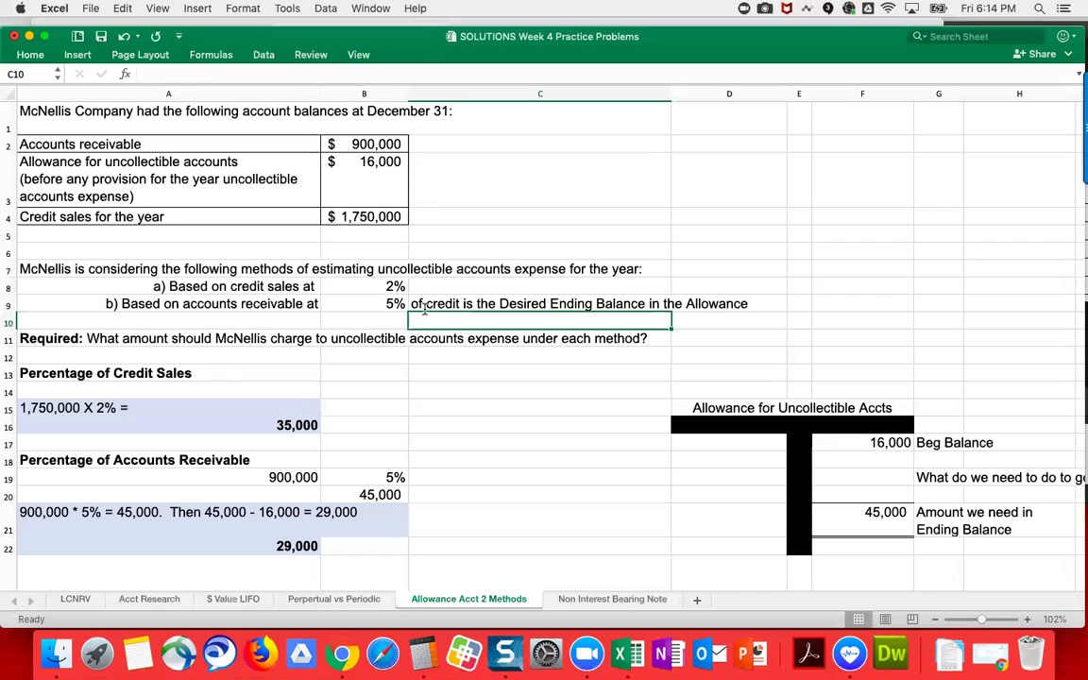
# Step: After checking the 45,000 in B20, append 'Acct' so the note ends 'in the Allowance Acct'
pyautogui.click(364, 492)
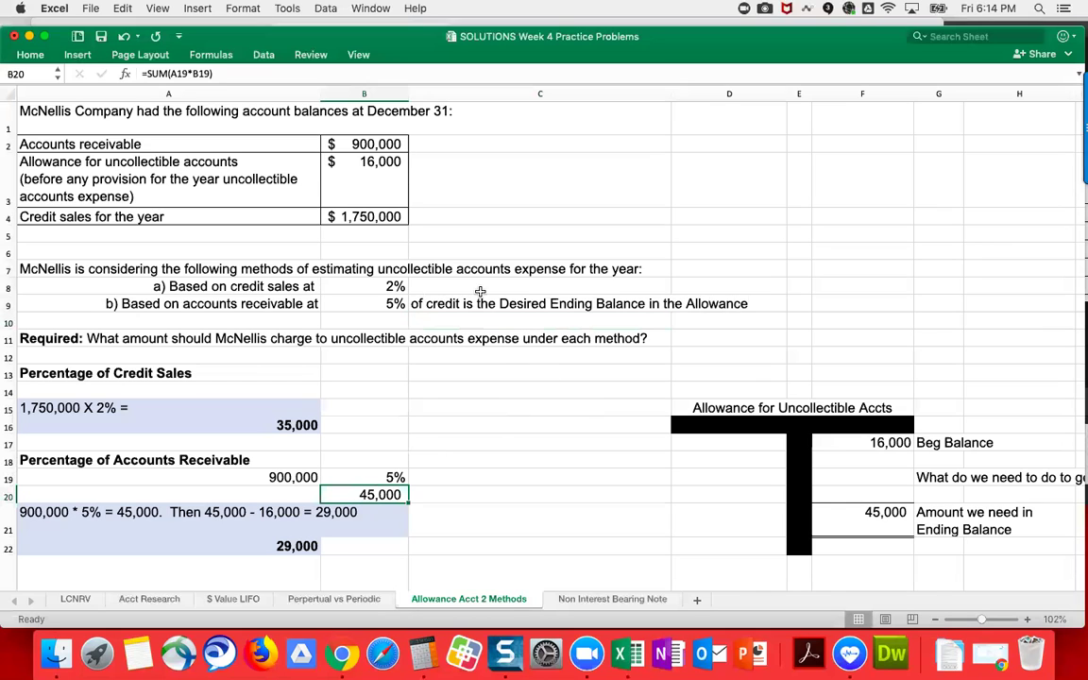
pyautogui.click(451, 302)
pyautogui.click(381, 74)
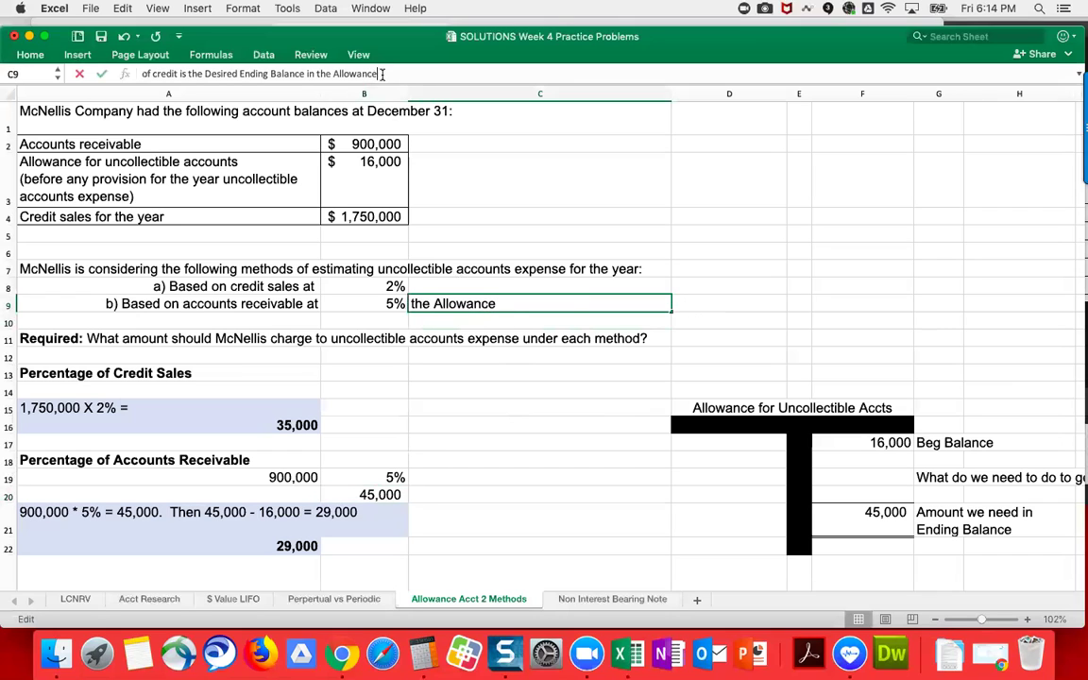
pyautogui.write('C')
pyautogui.press('BackSpace')
pyautogui.write('Ac')
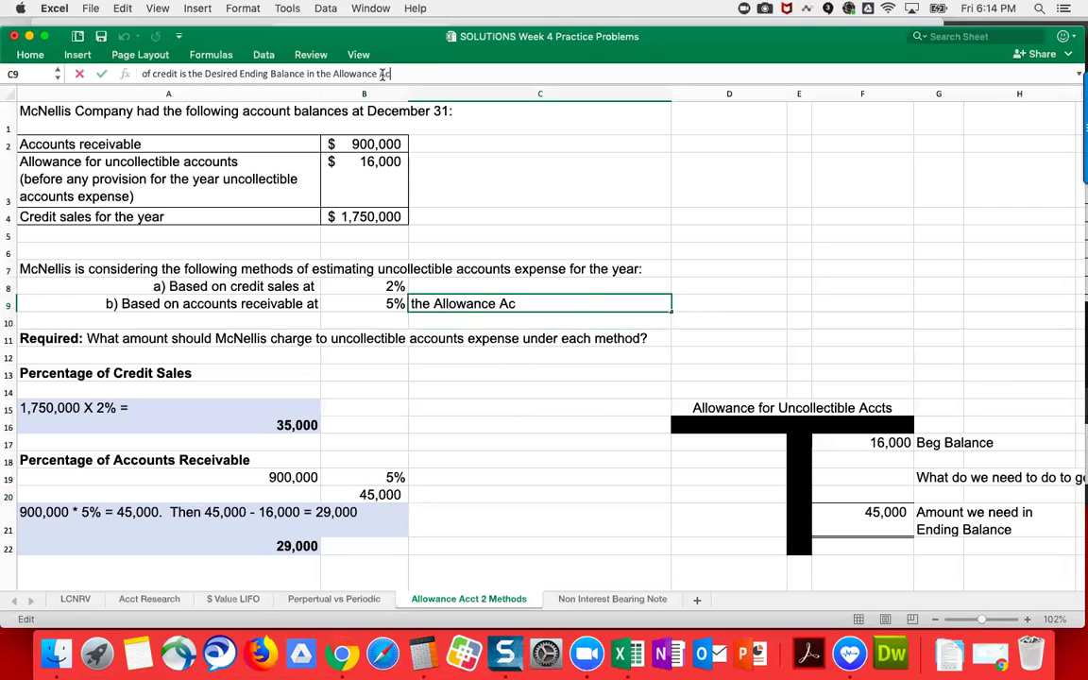
pyautogui.write('ct')
pyautogui.press('Return')
pyautogui.click(699, 408)
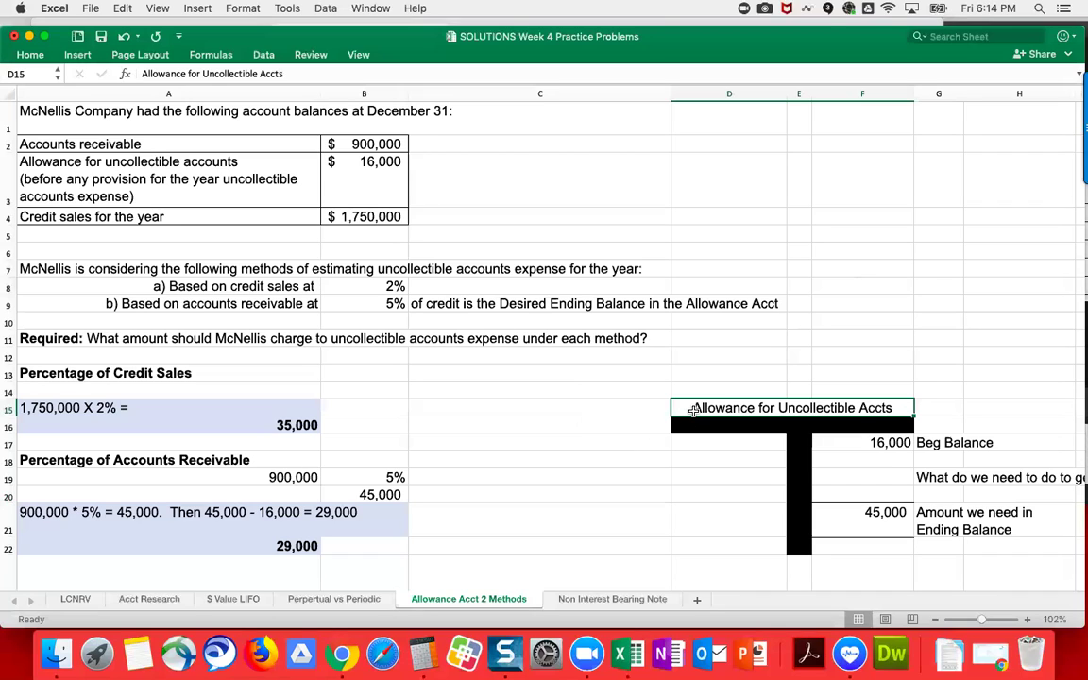
pyautogui.click(853, 443)
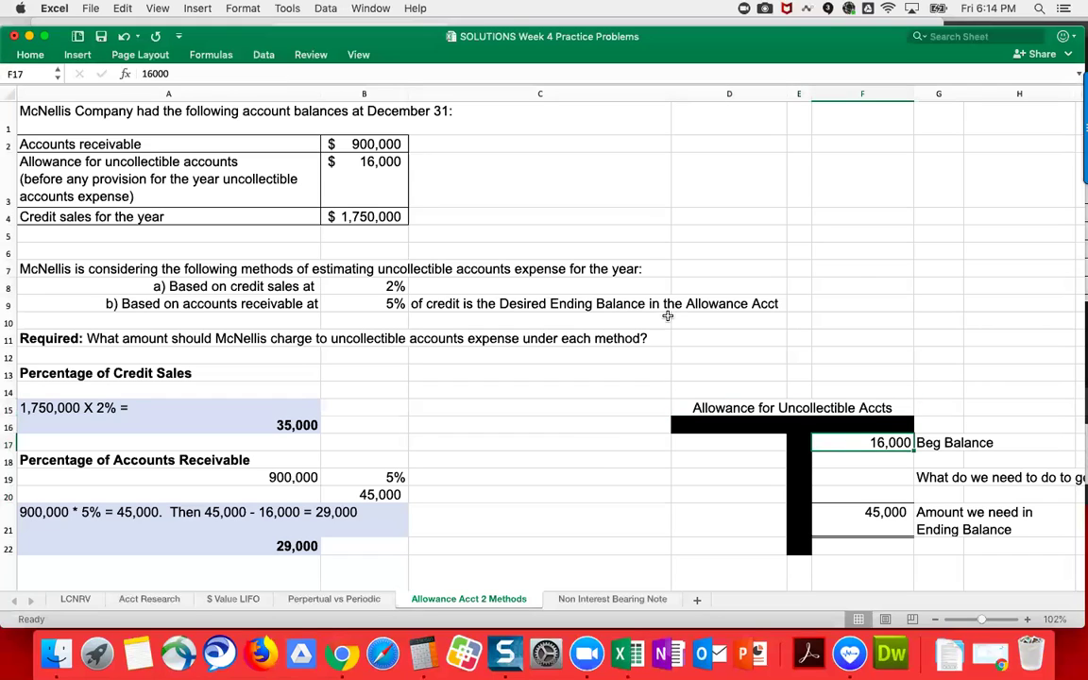
pyautogui.click(373, 169)
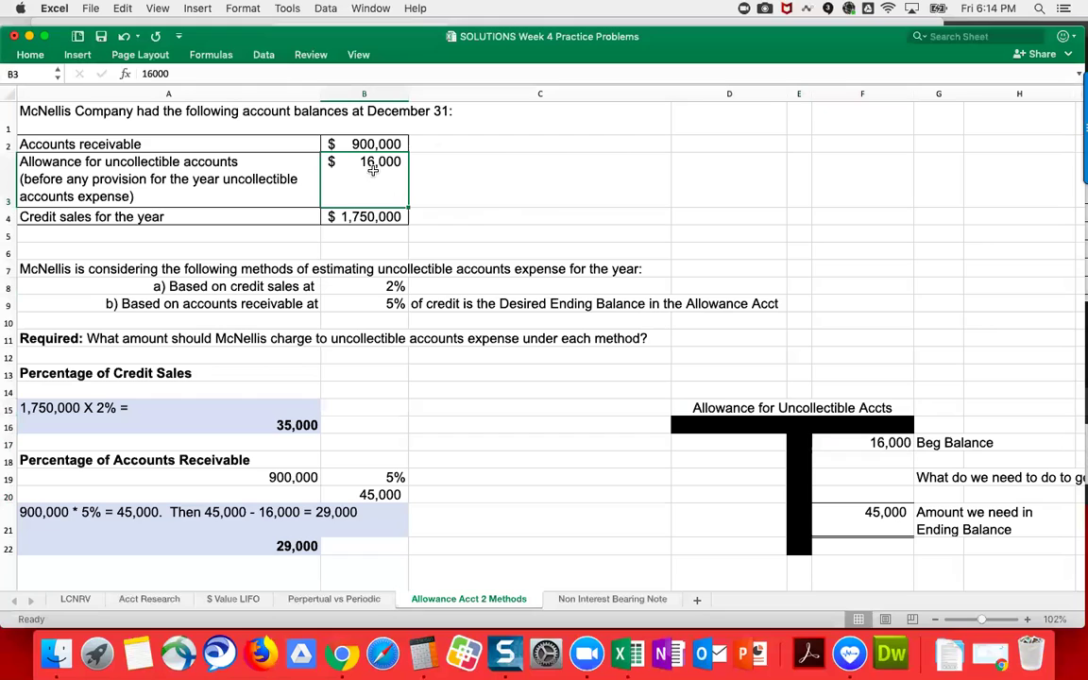
pyautogui.click(831, 440)
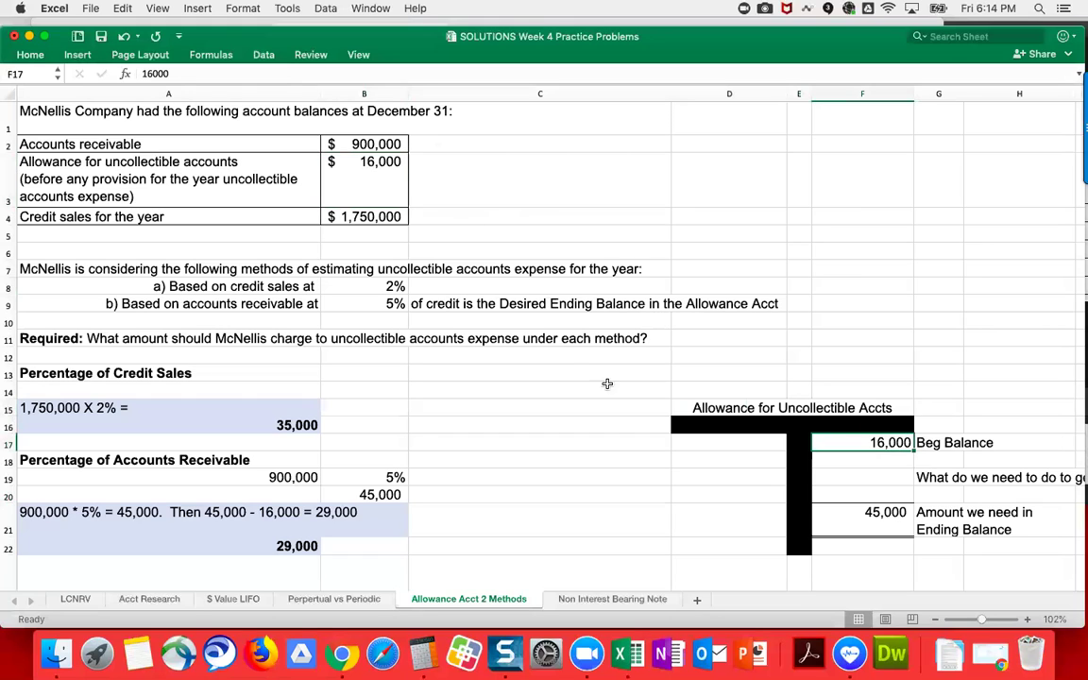
pyautogui.click(892, 516)
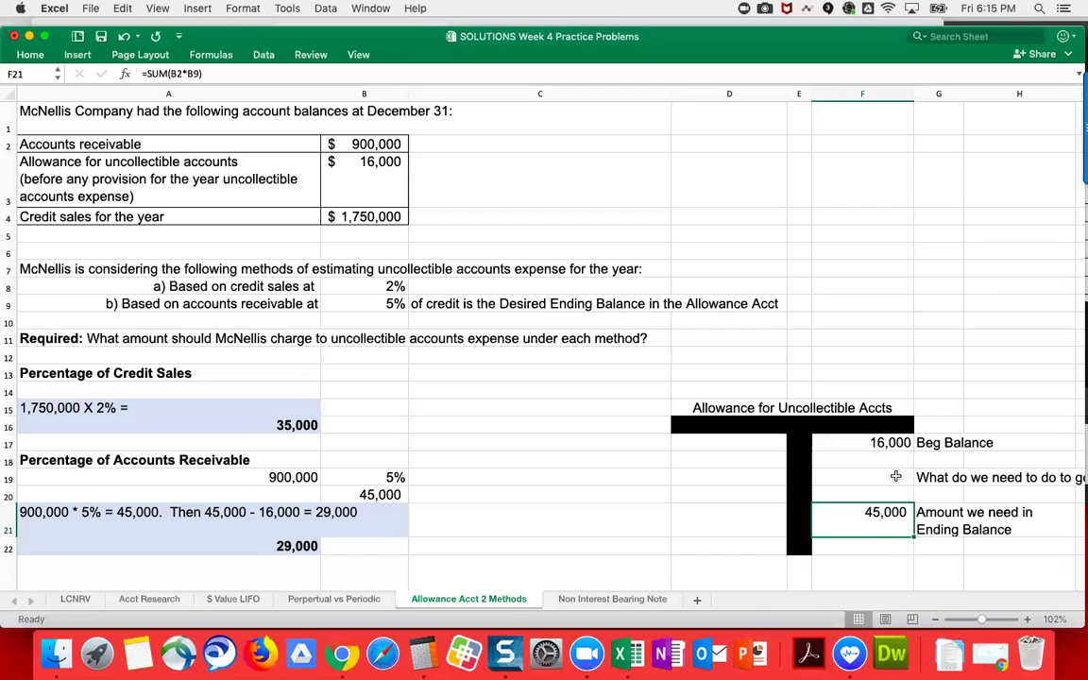
pyautogui.rightClick(893, 477)
pyautogui.click(881, 475)
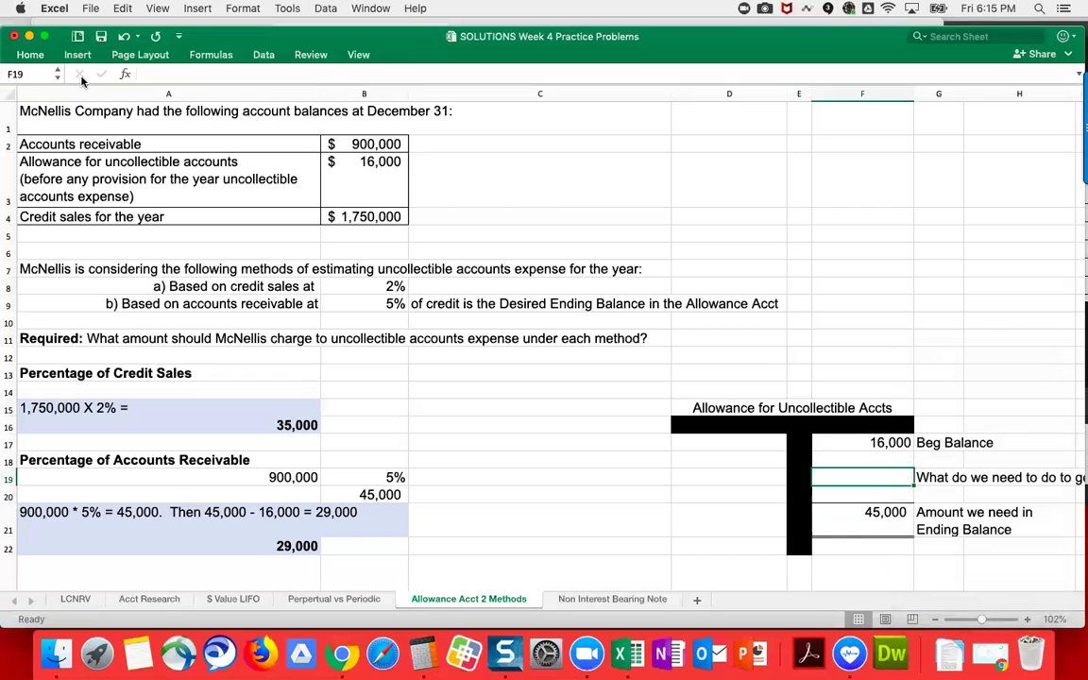
# Step: Enter =SUM(F21-F17) in F19 so the adjustment computes 29,000 (45,000 minus 16,000)
pyautogui.click(31, 54)
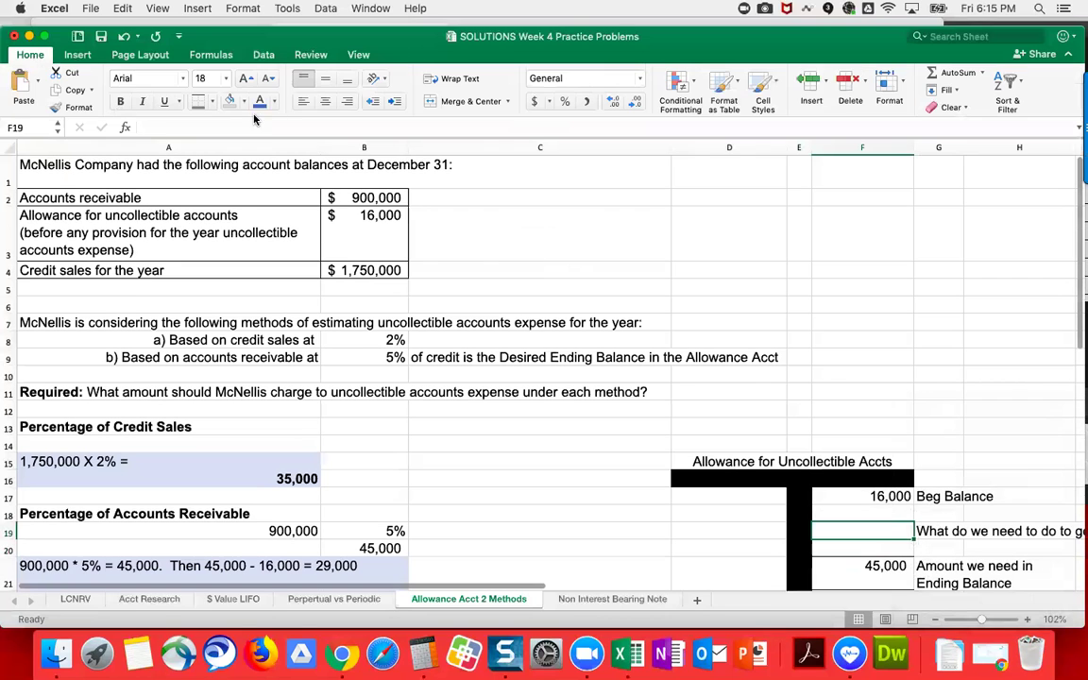
pyautogui.click(211, 54)
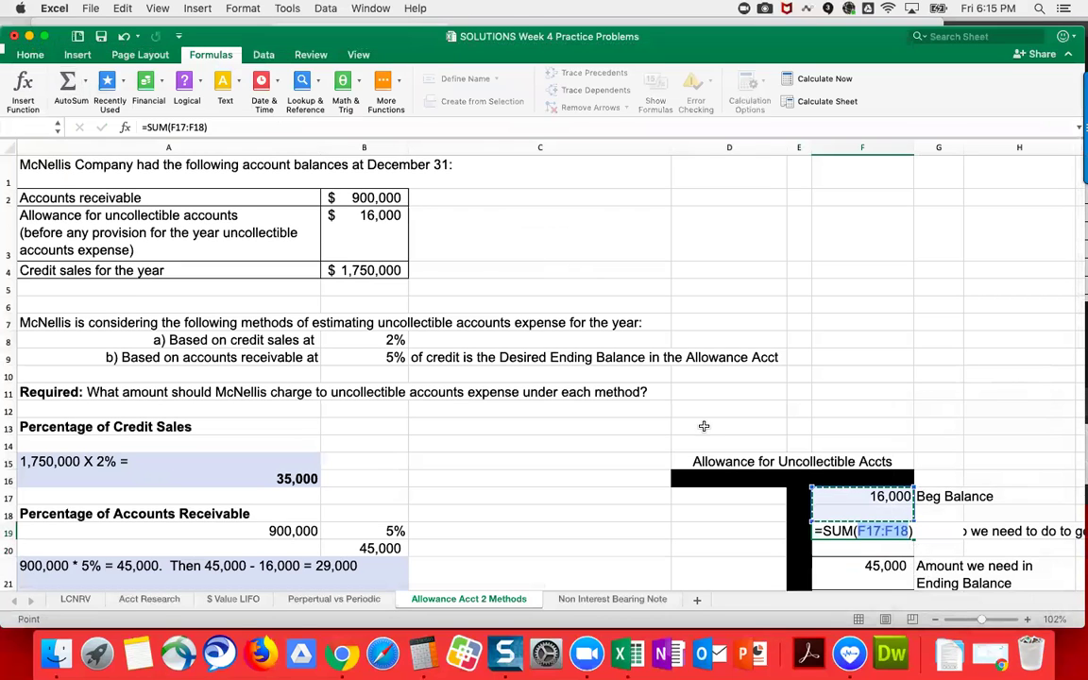
pyautogui.click(877, 567)
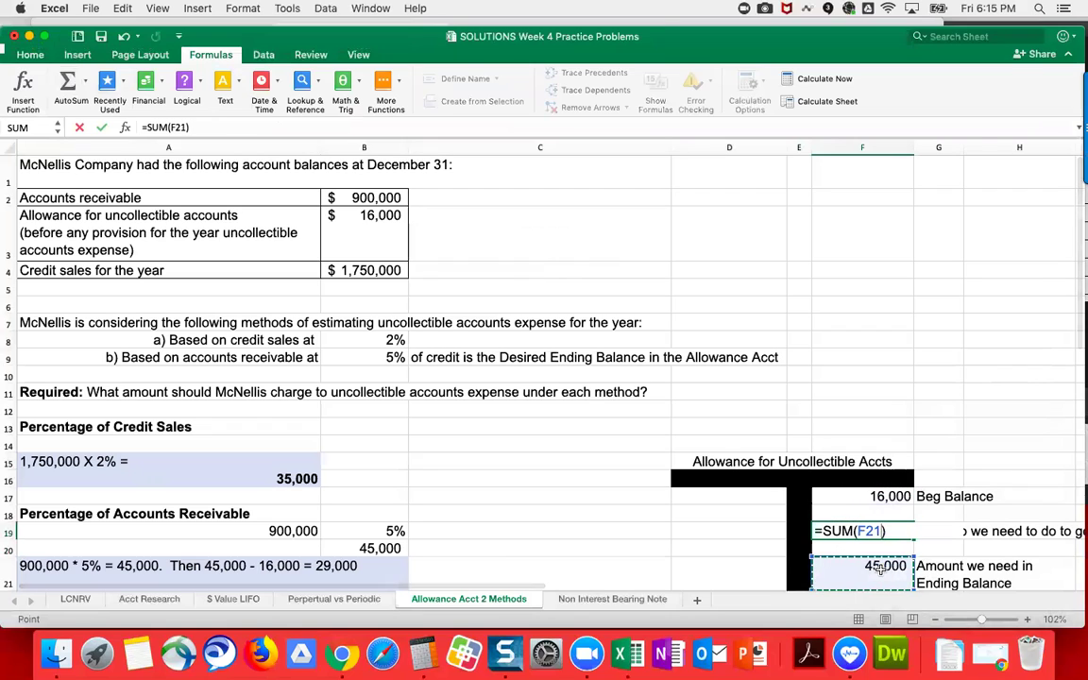
pyautogui.write('-')
pyautogui.click(885, 495)
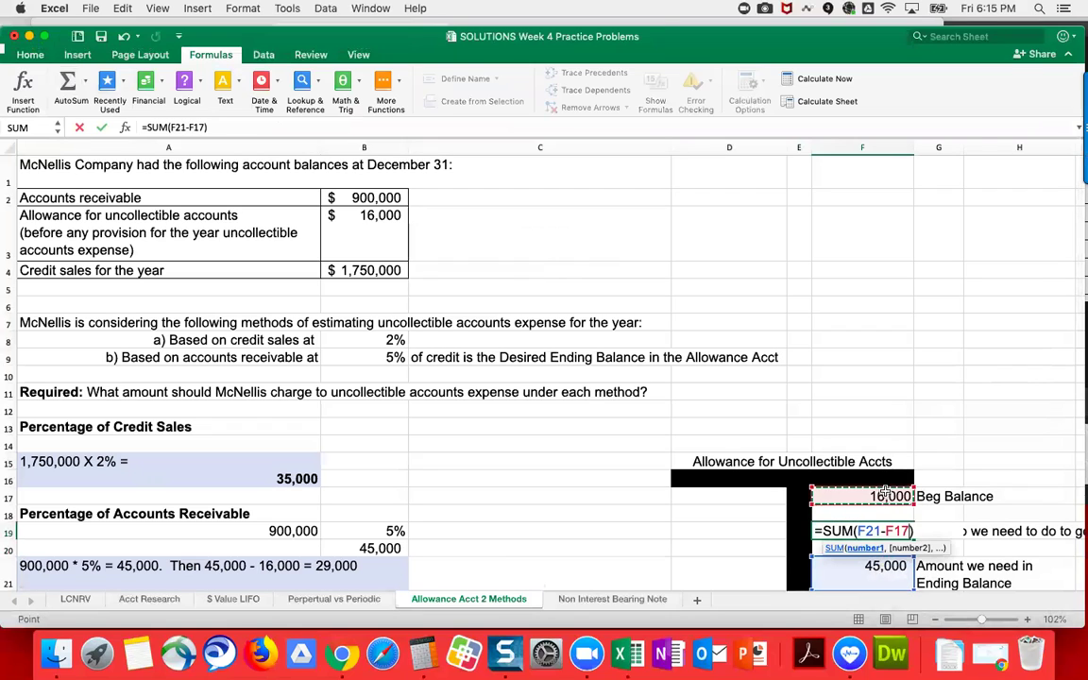
pyautogui.press('Return')
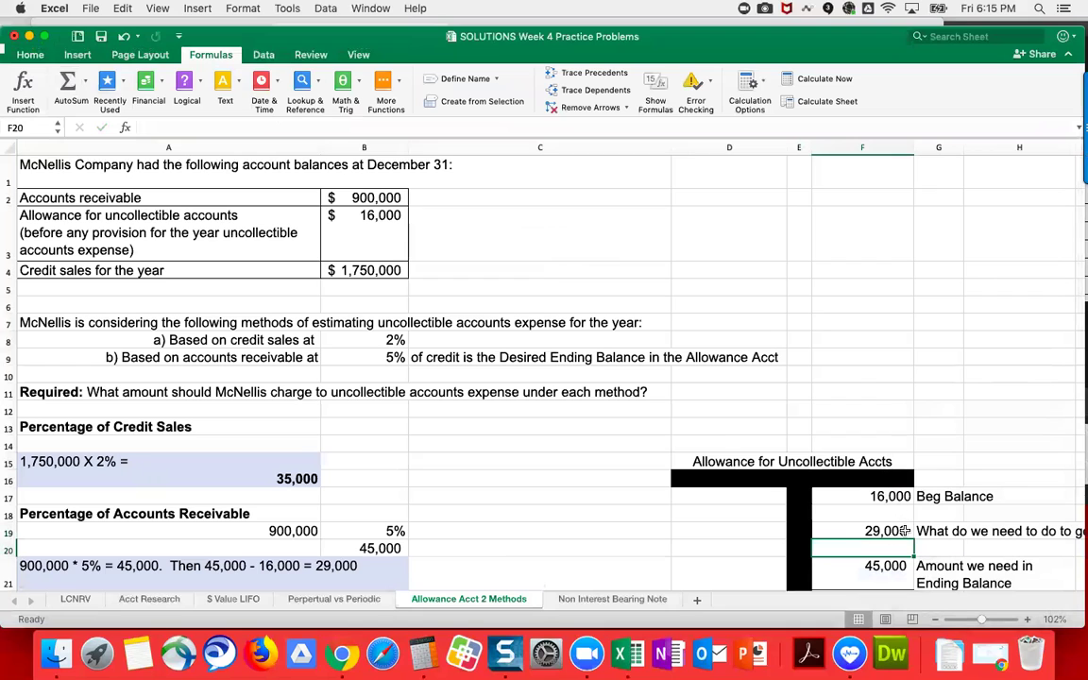
pyautogui.rightClick(904, 531)
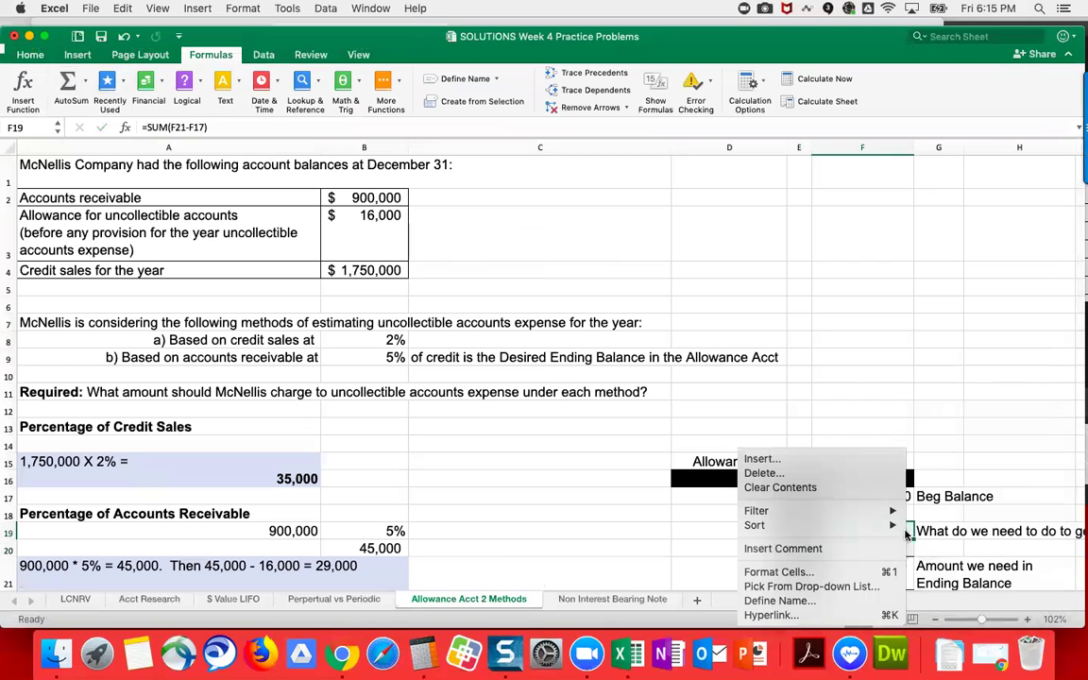
pyautogui.click(958, 458)
pyautogui.scroll(-3, 958, 458)
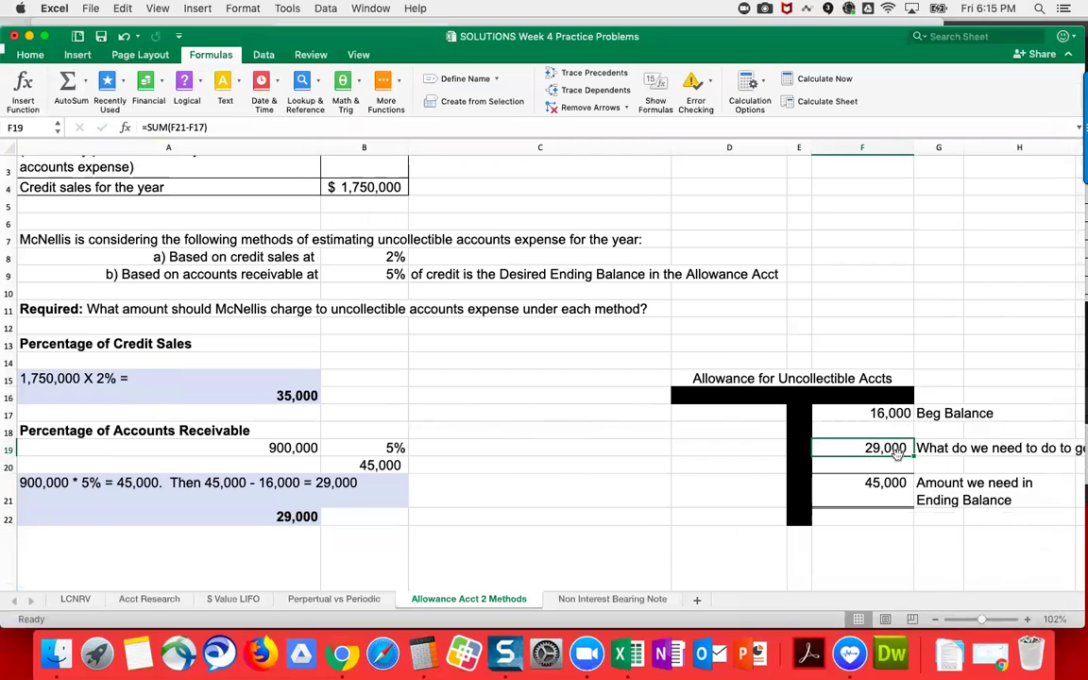
pyautogui.scroll(2, 898, 454)
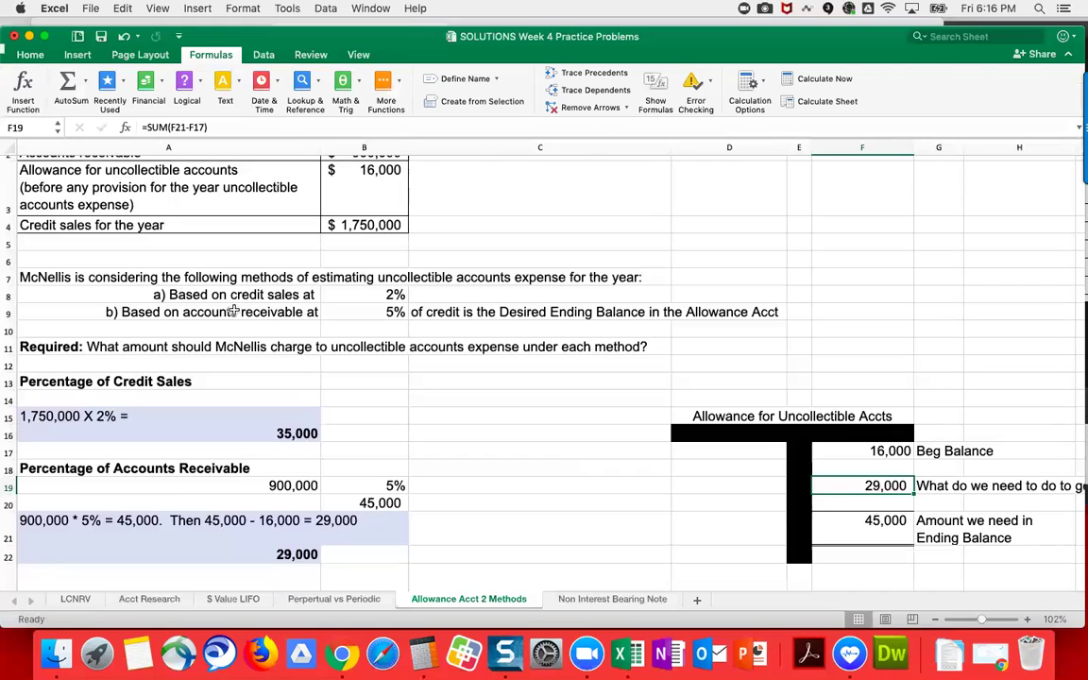
pyautogui.click(234, 312)
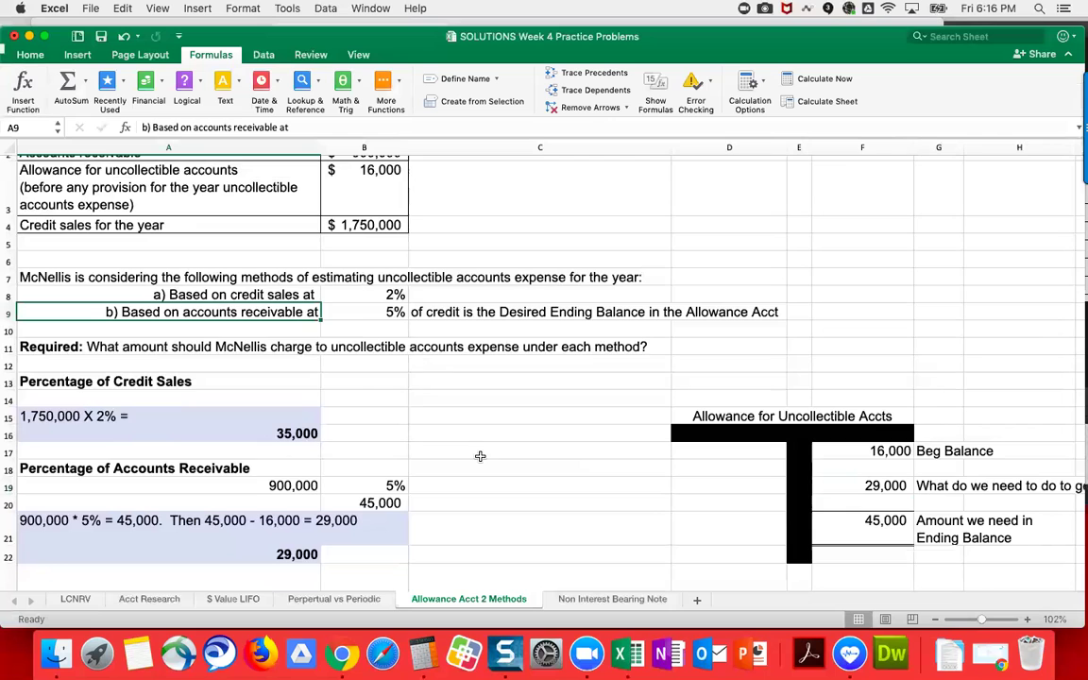
pyautogui.scroll(-5, 480, 456)
pyautogui.scroll(5, 480, 457)
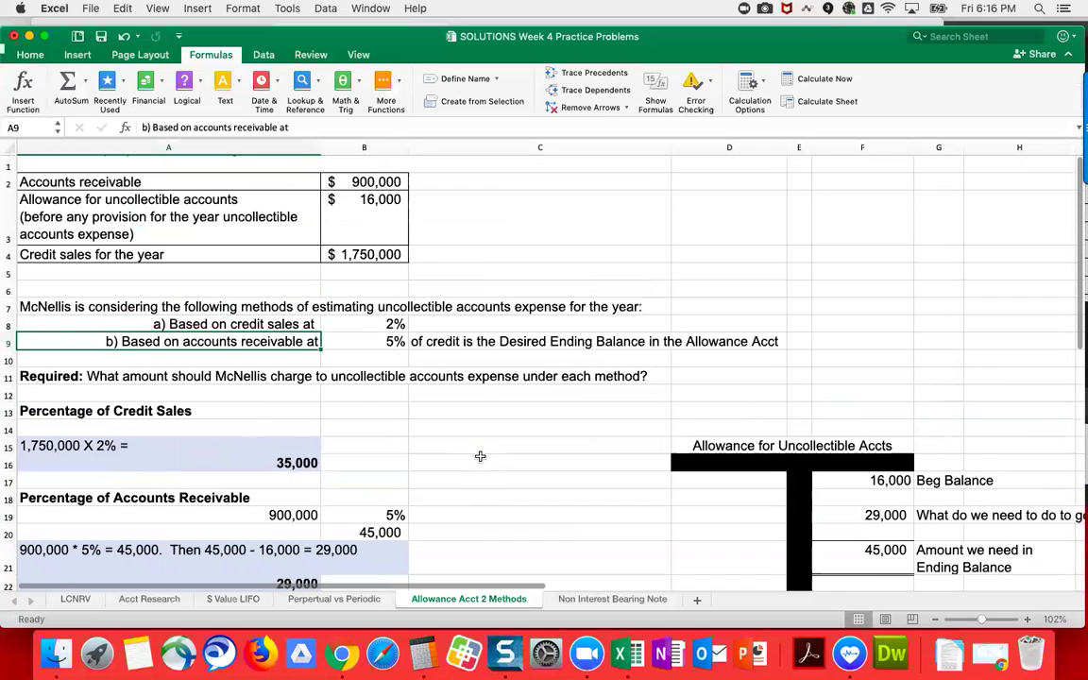